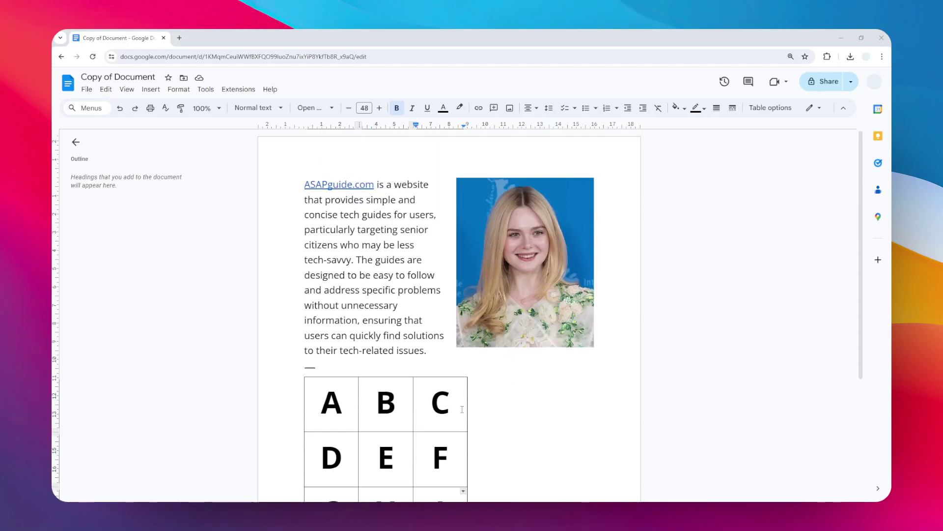
Select all nine cells of the A–I letter table and copy them.
{"action": "mouse_move", "coordinate": [453, 386]}
{"action": "scroll", "coordinate": [443, 388], "scroll_direction": "down", "scroll_amount": 3}
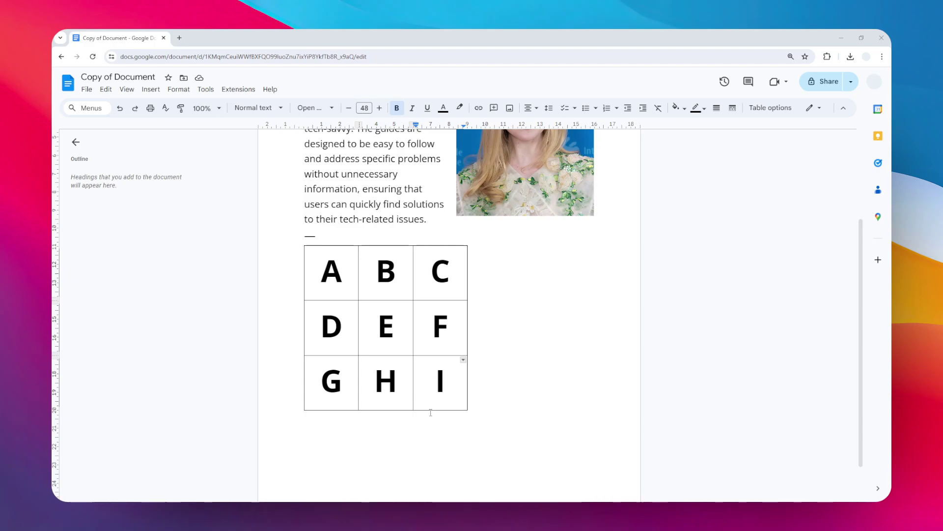
{"action": "mouse_move", "coordinate": [326, 251]}
{"action": "left_click_drag", "start_coordinate": [450, 385], "coordinate": [398, 277]}
{"action": "scroll", "coordinate": [399, 278], "scroll_direction": "up", "scroll_amount": 1}
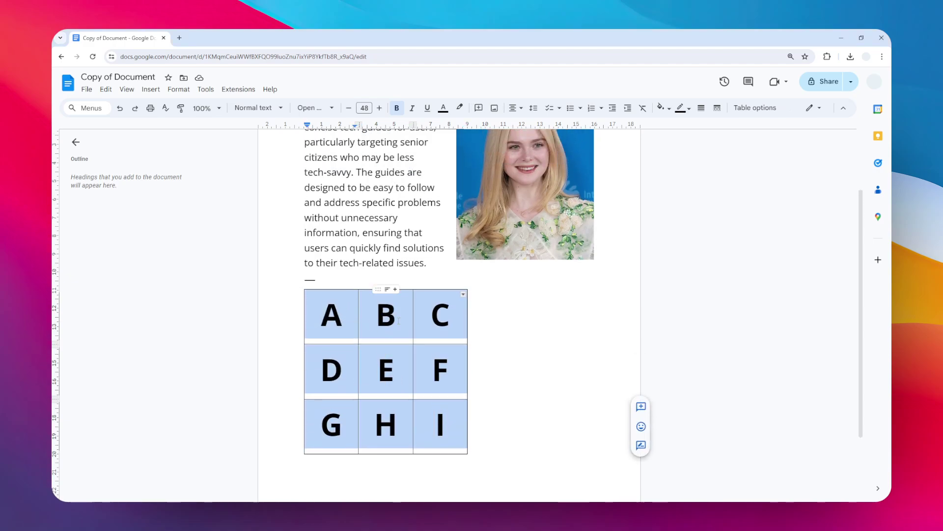
{"action": "right_click", "coordinate": [437, 317]}
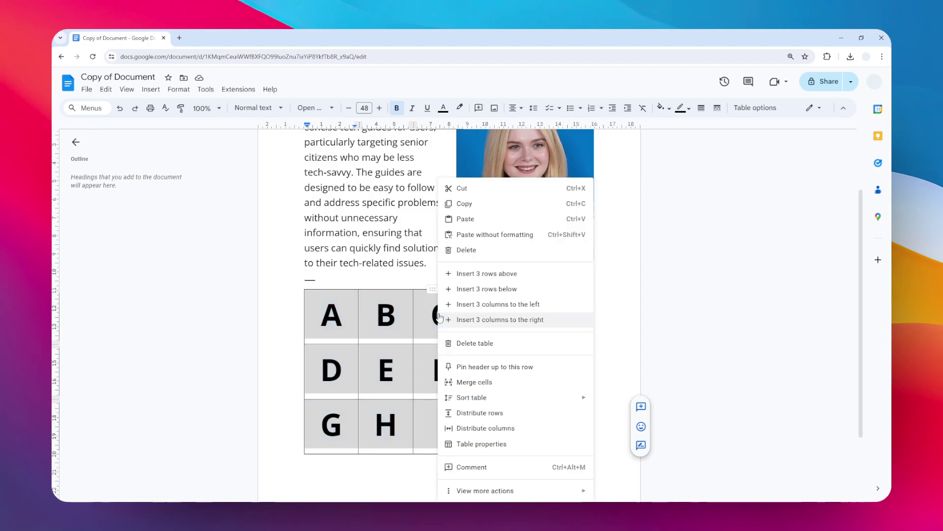
{"action": "left_click", "coordinate": [490, 209]}
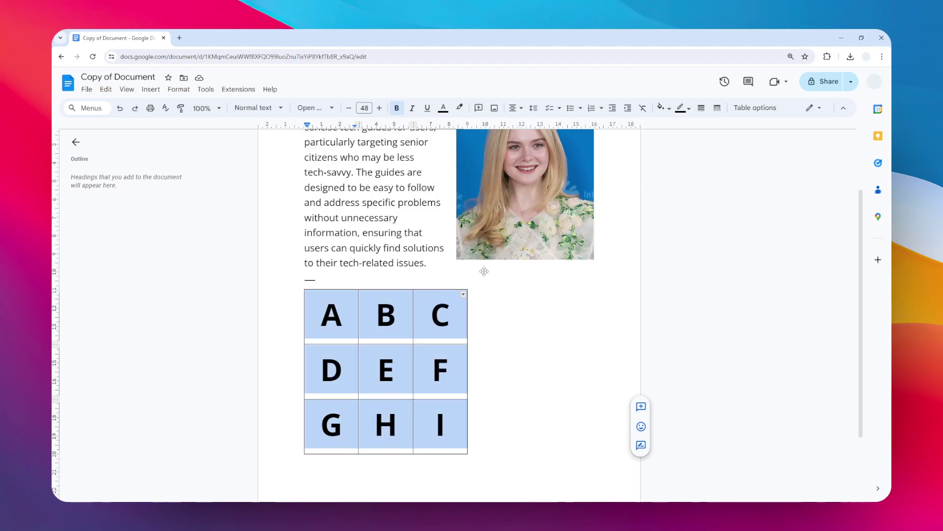
Create a new blank drawing and paste the copied A–I table onto its canvas.
{"action": "left_click", "coordinate": [151, 89]}
{"action": "mouse_move", "coordinate": [185, 137]}
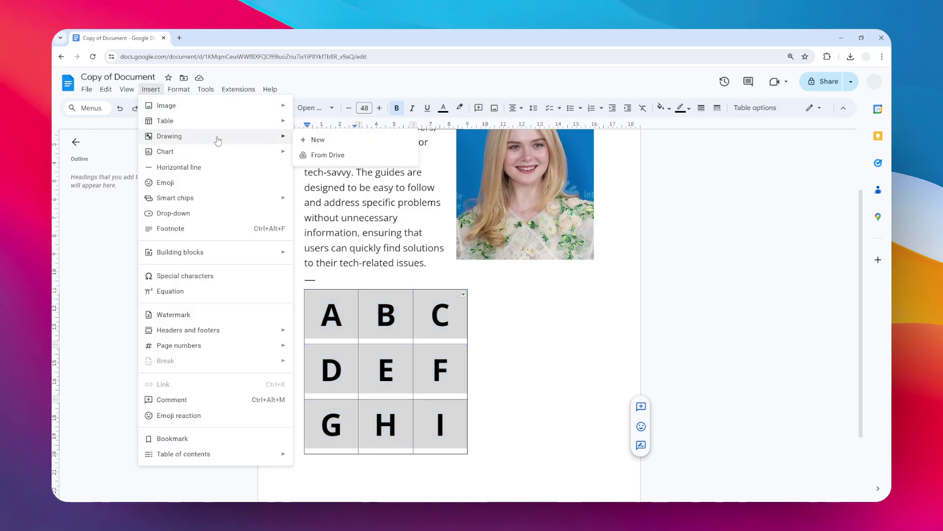
{"action": "left_click", "coordinate": [352, 141]}
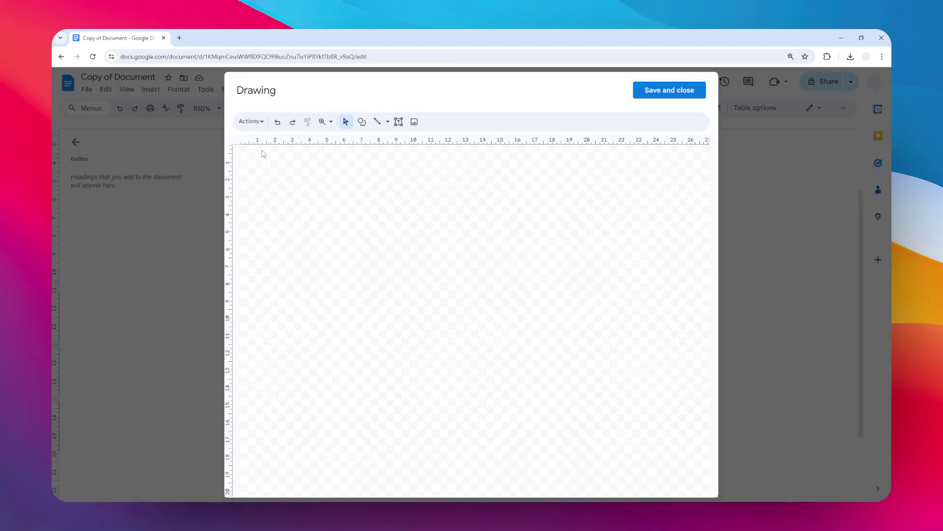
{"action": "right_click", "coordinate": [259, 167]}
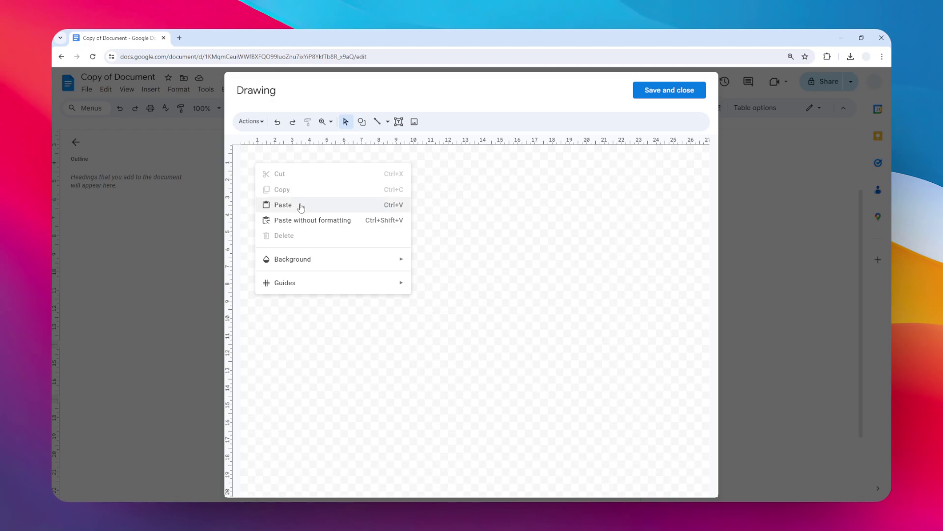
{"action": "left_click", "coordinate": [322, 207]}
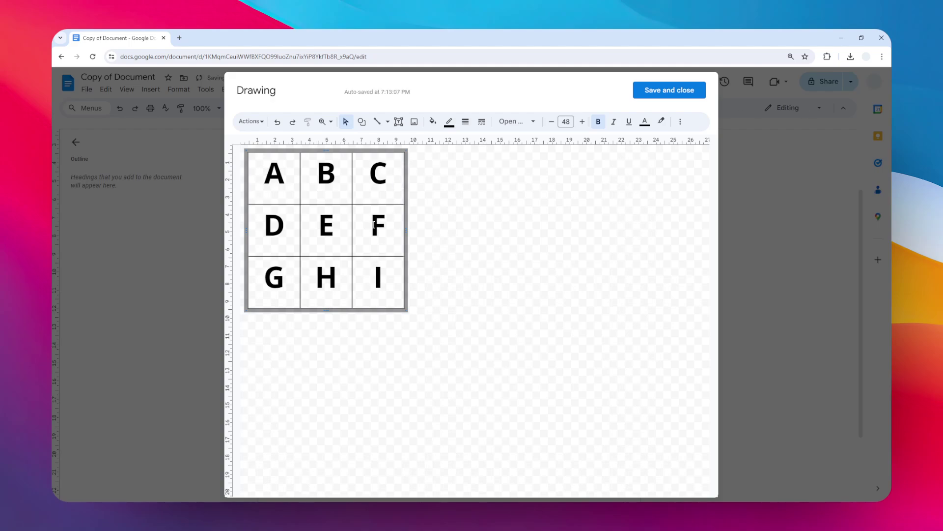
Download the table drawing as a PNG image, Copy of Document.png.
{"action": "left_click", "coordinate": [257, 124]}
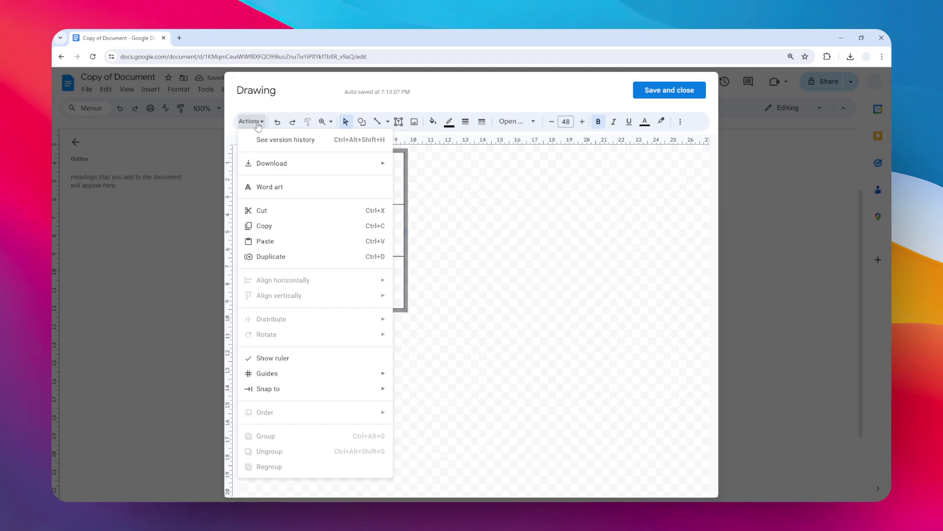
{"action": "mouse_move", "coordinate": [285, 163]}
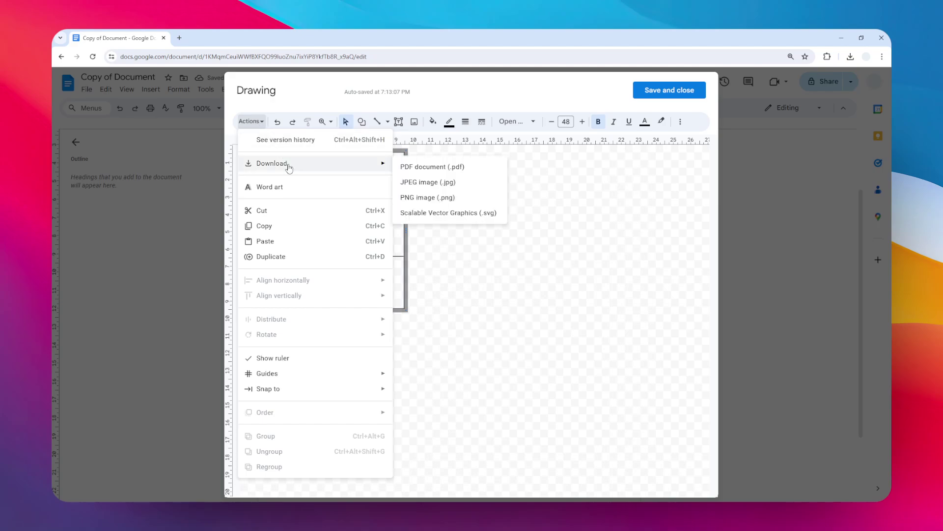
{"action": "left_click", "coordinate": [467, 202]}
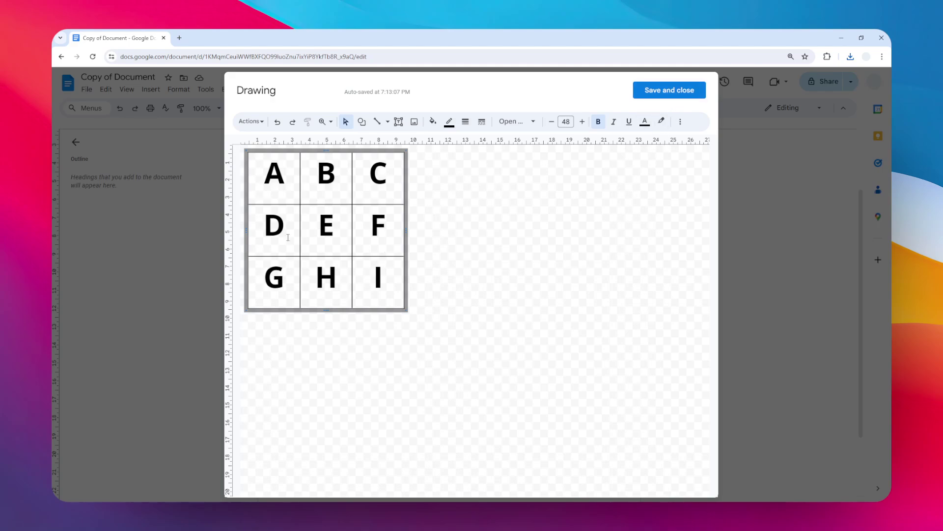
Close the drawing, undo its insertion, and add a page break below the table.
{"action": "left_click", "coordinate": [682, 95]}
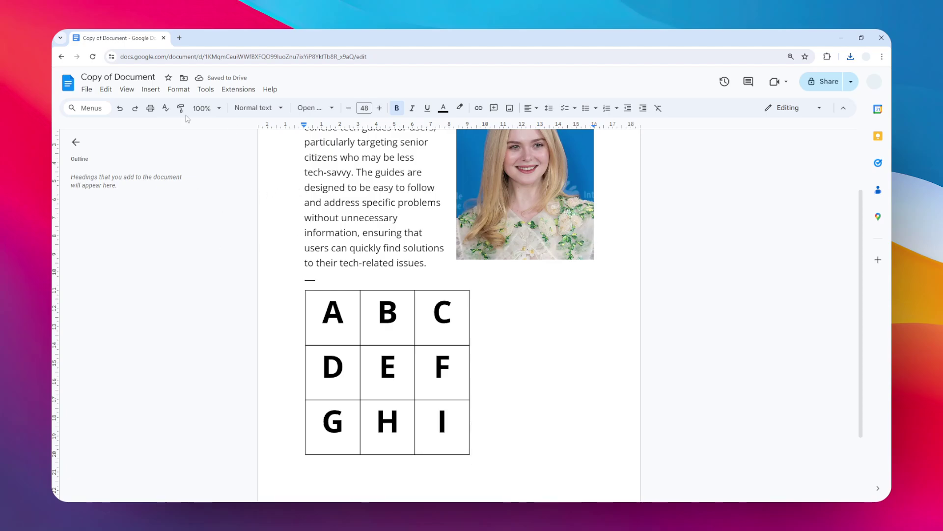
{"action": "left_click", "coordinate": [120, 108]}
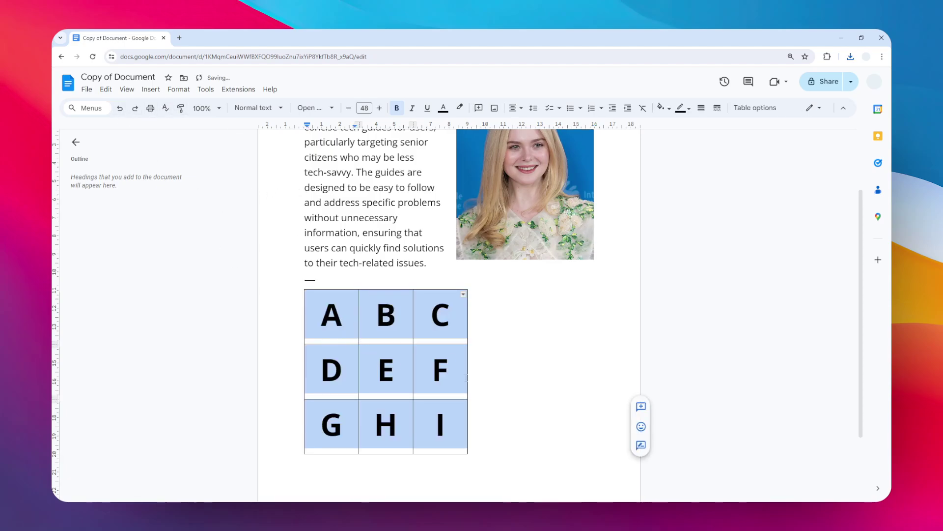
{"action": "scroll", "coordinate": [430, 361], "scroll_direction": "down", "scroll_amount": 2}
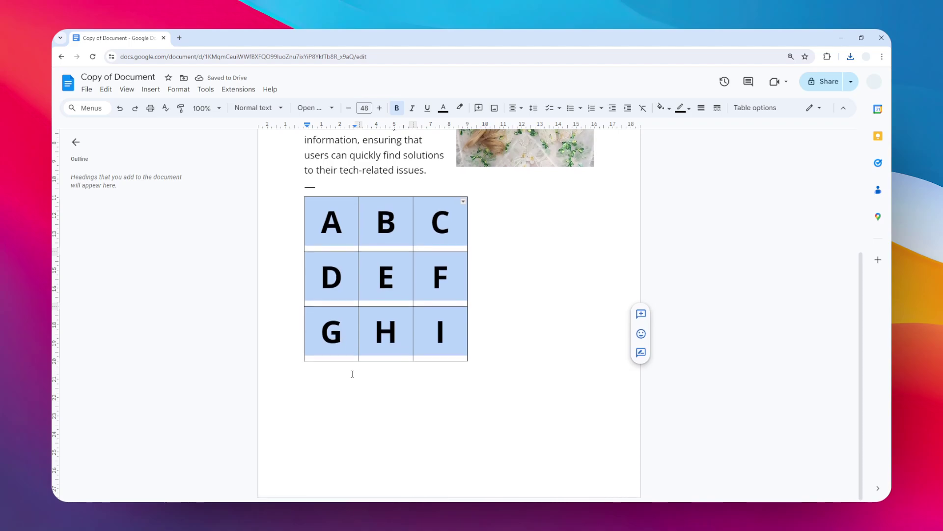
{"action": "left_click", "coordinate": [352, 376]}
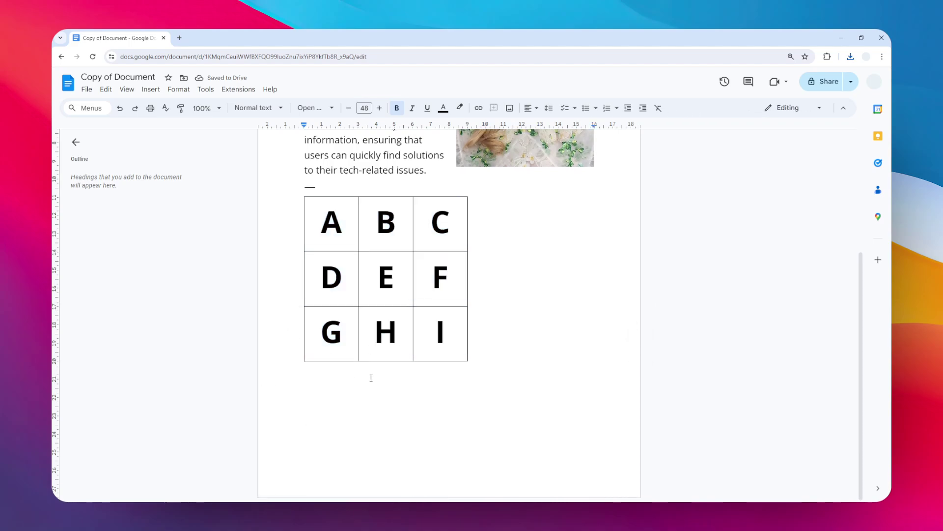
{"action": "key", "text": "ctrl+Return"}
{"action": "scroll", "coordinate": [450, 298], "scroll_direction": "down", "scroll_amount": 5}
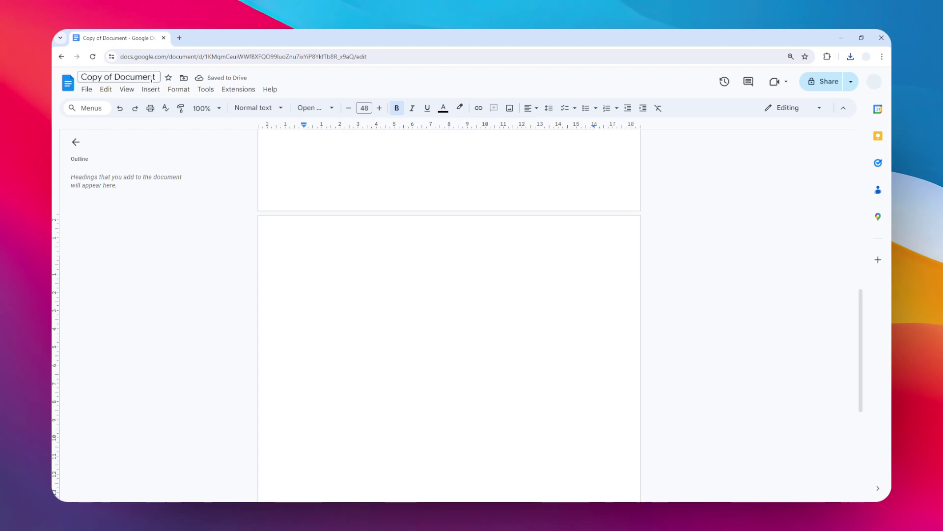
Upload the downloaded A–I grid PNG as an image on the new page.
{"action": "left_click", "coordinate": [149, 91]}
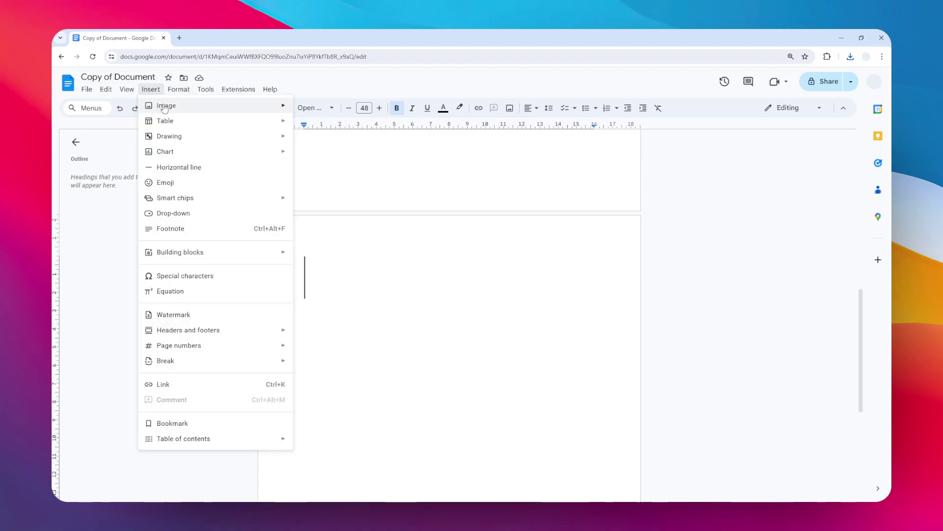
{"action": "mouse_move", "coordinate": [209, 107]}
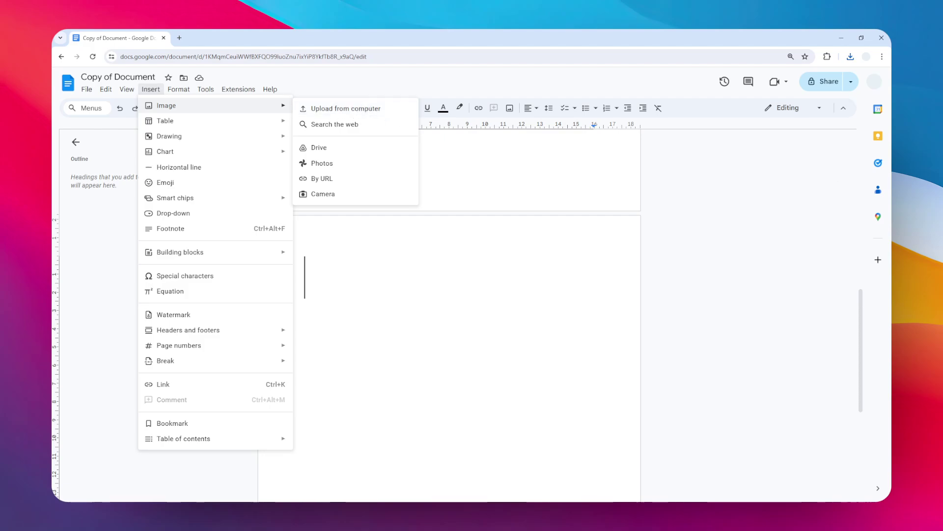
{"action": "key", "text": "ctrl+v"}
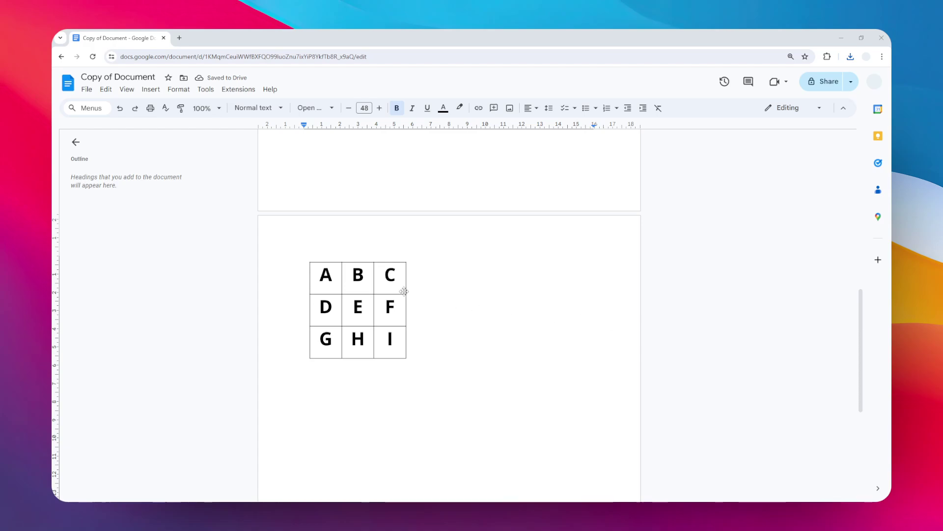
{"action": "left_click", "coordinate": [473, 286]}
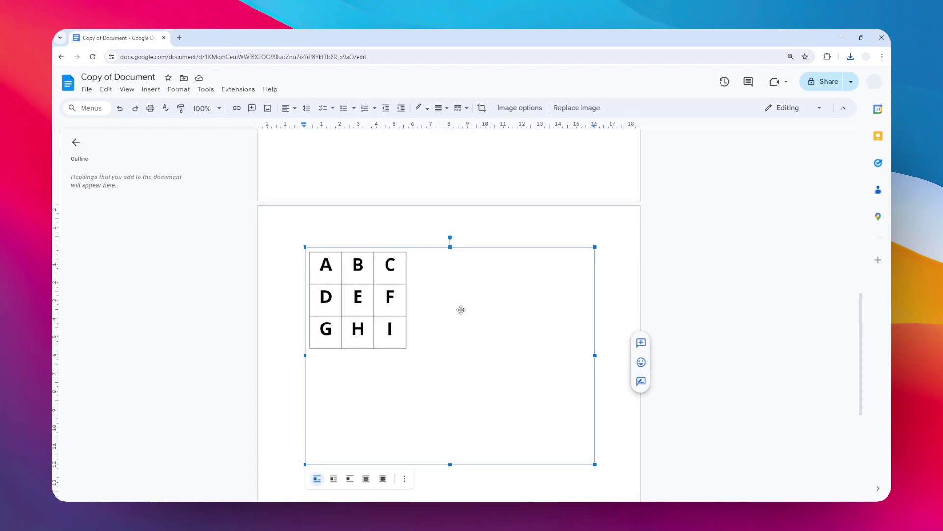
{"action": "scroll", "coordinate": [459, 310], "scroll_direction": "down", "scroll_amount": 2}
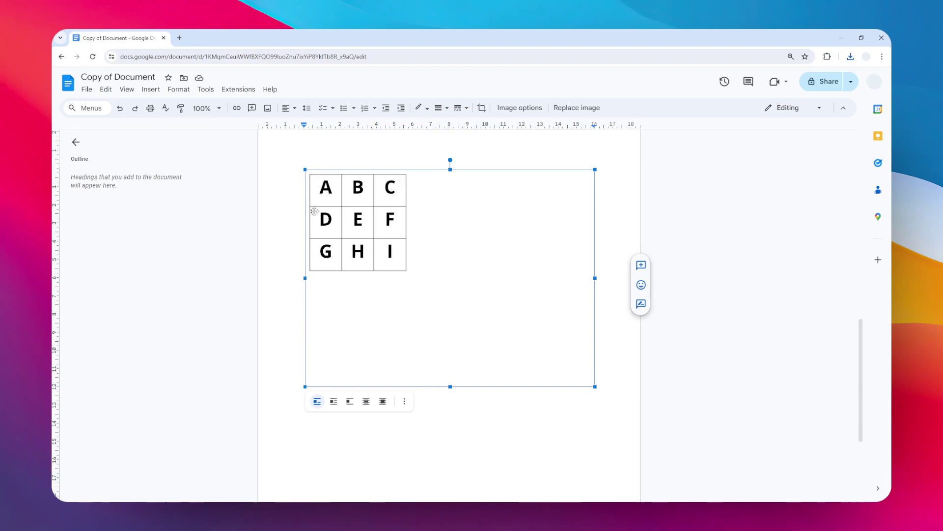
Crop the image's empty right and bottom margins in to the grid edges.
{"action": "double_click", "coordinate": [420, 238]}
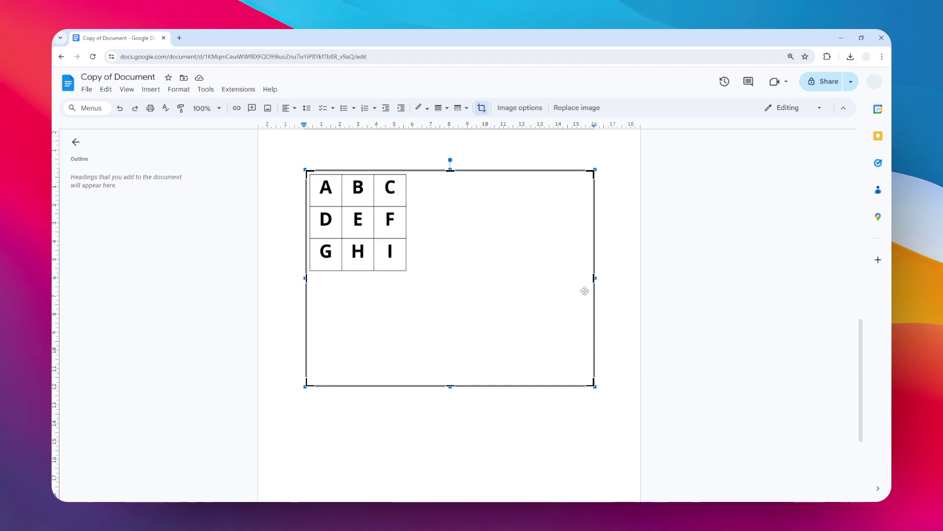
{"action": "left_click_drag", "start_coordinate": [594, 278], "coordinate": [412, 273]}
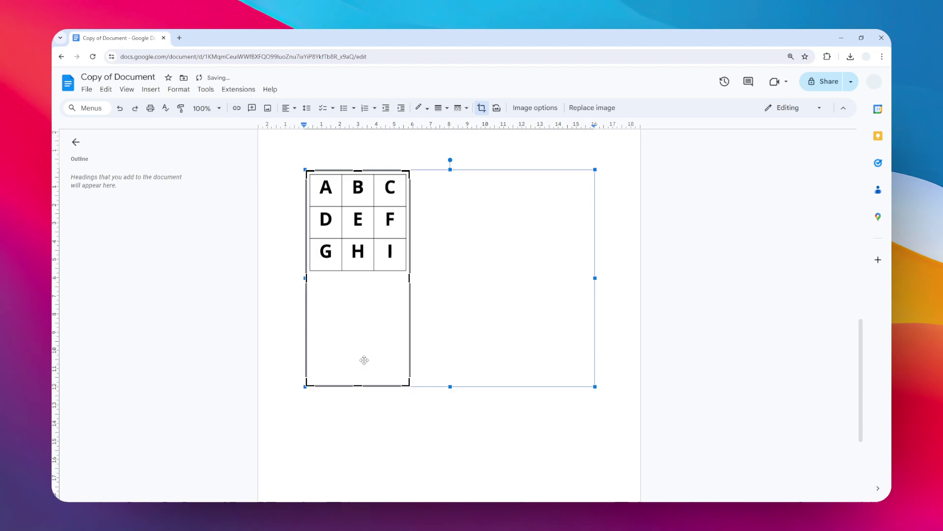
{"action": "left_click_drag", "start_coordinate": [359, 384], "coordinate": [374, 271]}
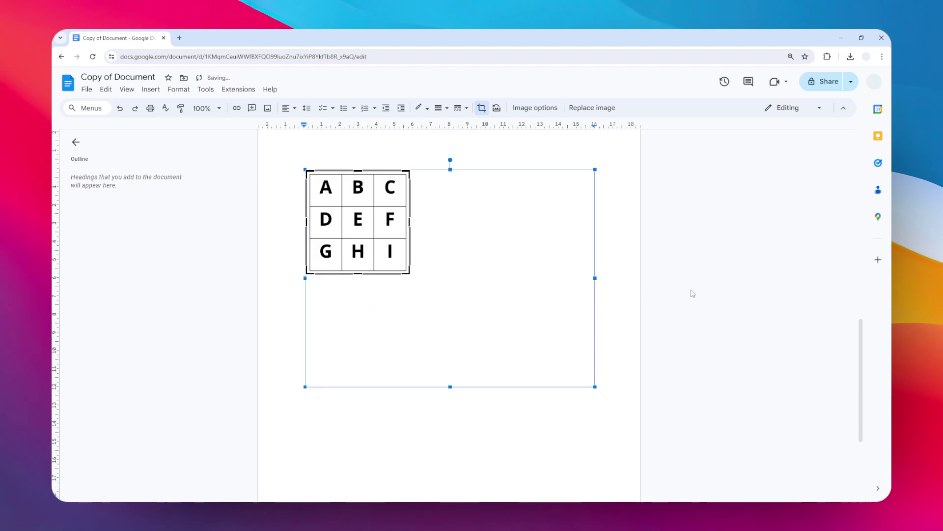
{"action": "left_click", "coordinate": [558, 225]}
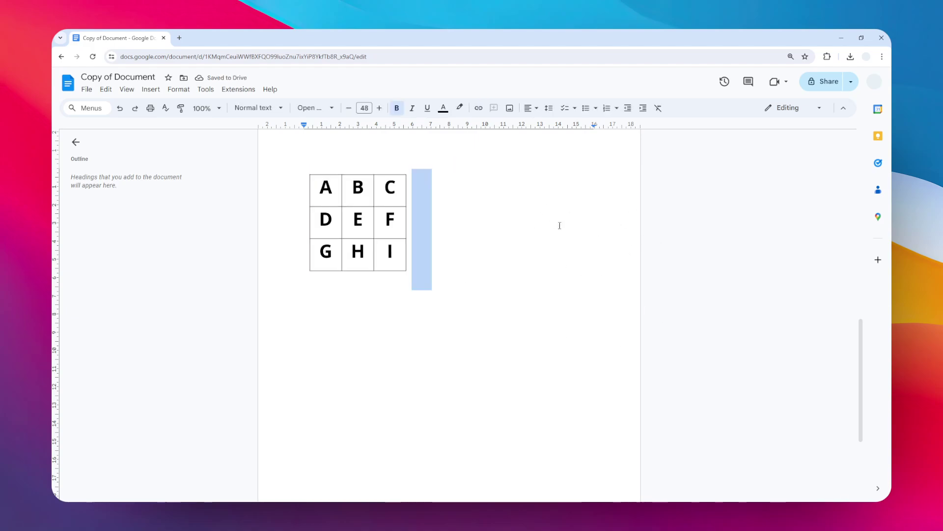
Drag the cropped grid image's bottom-right corner outward to about 1.7 times its size.
{"action": "left_click", "coordinate": [366, 230]}
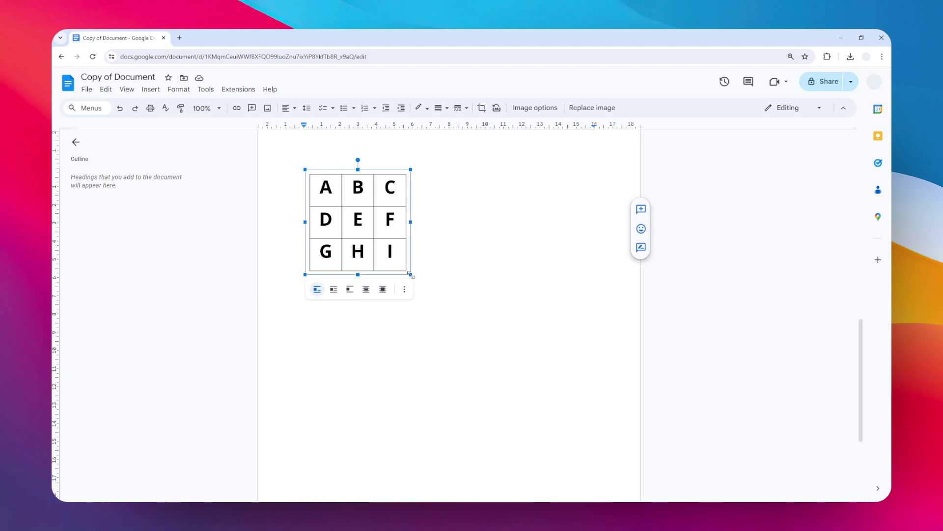
{"action": "left_click_drag", "start_coordinate": [410, 274], "coordinate": [480, 321]}
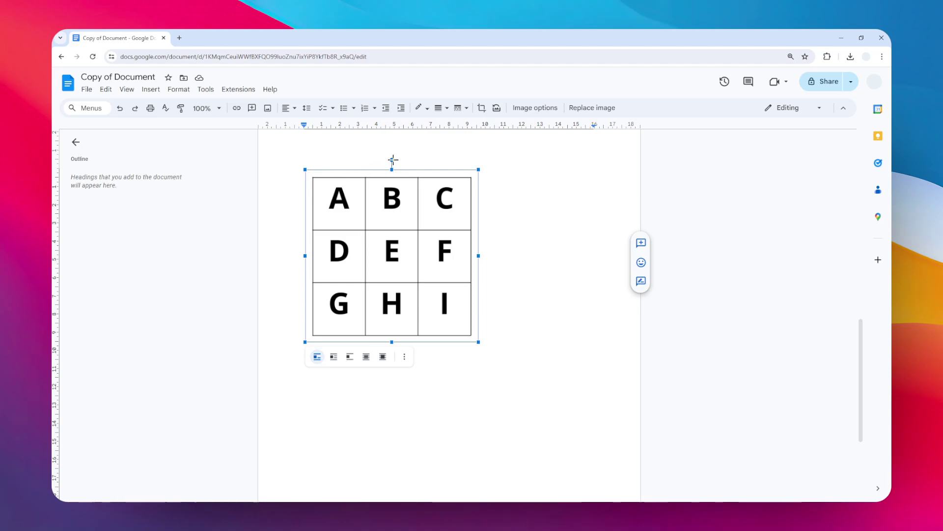
Turn the grid image 90° clockwise with its rotation handle.
{"action": "left_click_drag", "start_coordinate": [392, 160], "coordinate": [535, 249]}
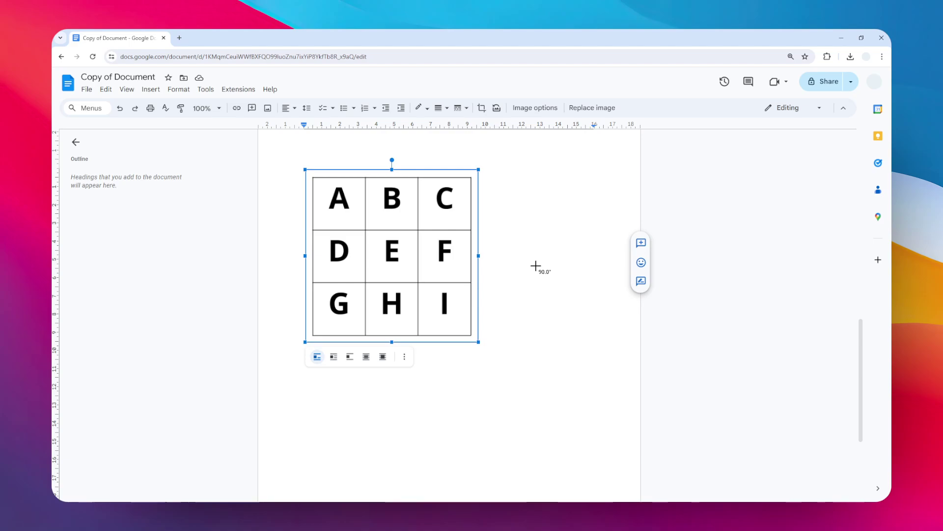
{"action": "key", "text": "ctrl+z"}
{"action": "scroll", "coordinate": [562, 259], "scroll_direction": "up", "scroll_amount": 3}
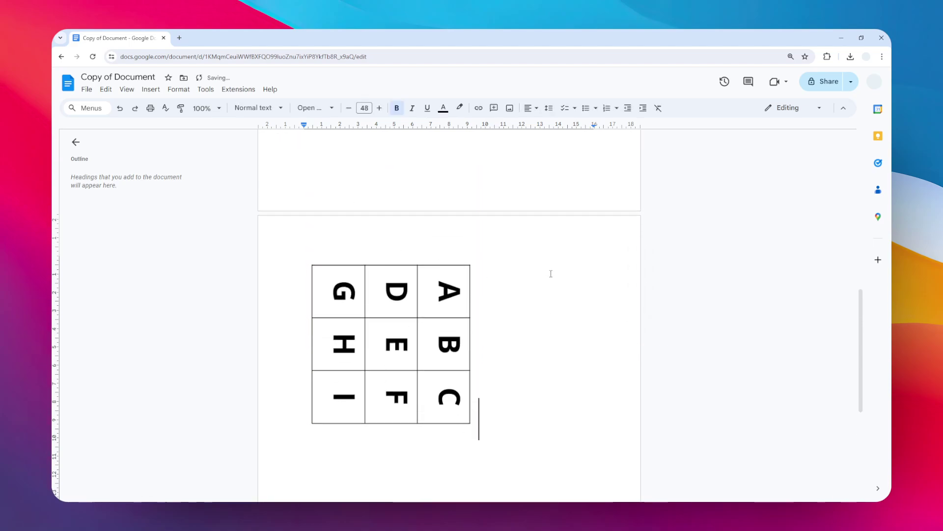
{"action": "key", "text": "ctrl+y"}
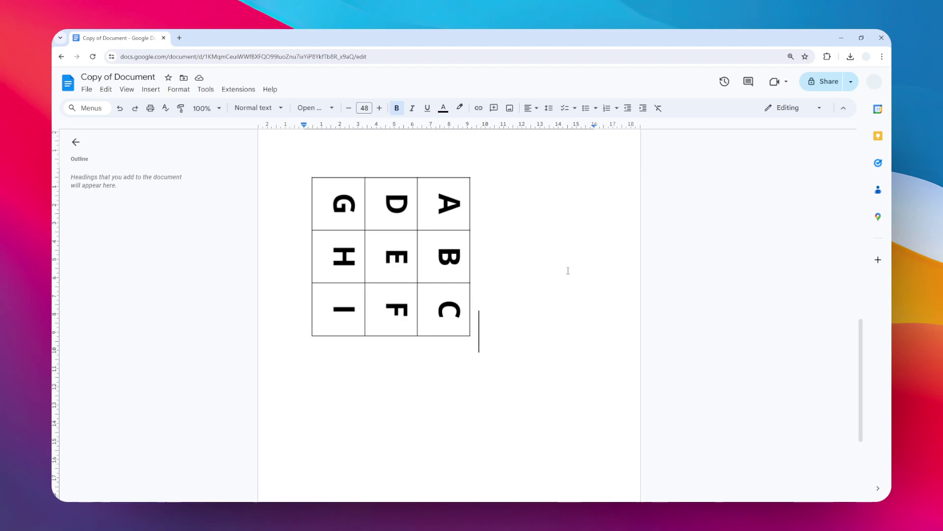
{"action": "mouse_move", "coordinate": [594, 259]}
{"action": "scroll", "coordinate": [511, 259], "scroll_direction": "up", "scroll_amount": 1}
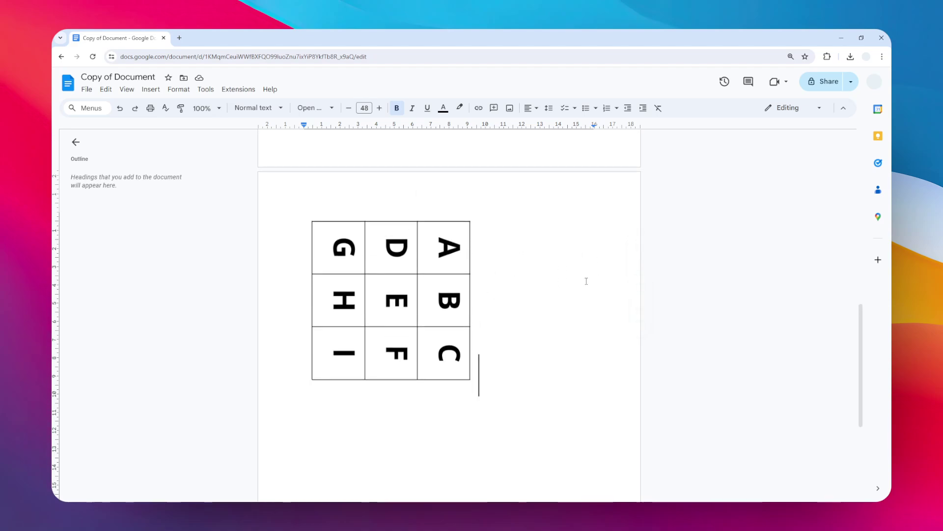